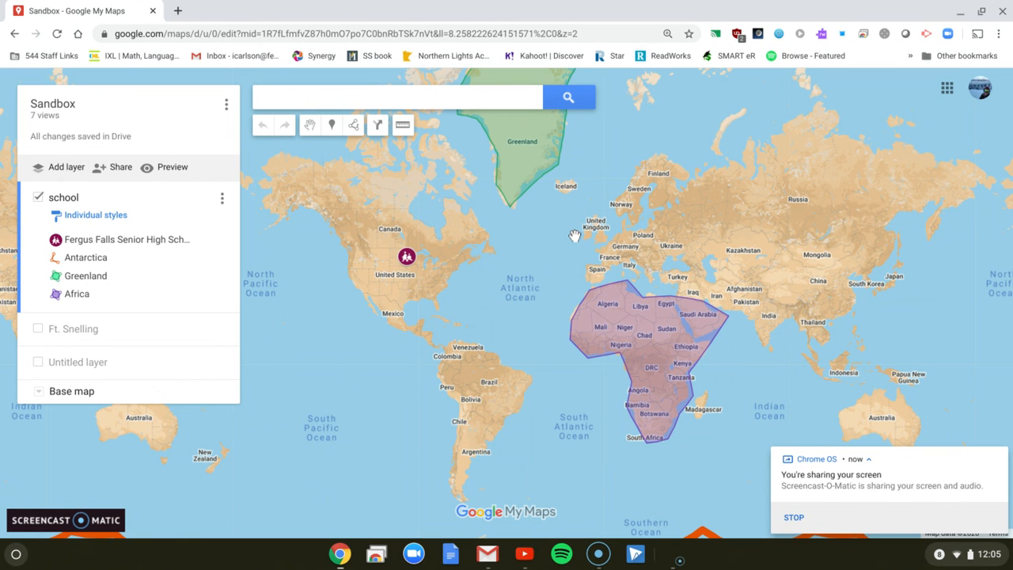
# Step: Dismiss the screen-sharing notification that covers the corner of the map
pyautogui.moveTo(575, 236); pyautogui.dragTo(486, 301)
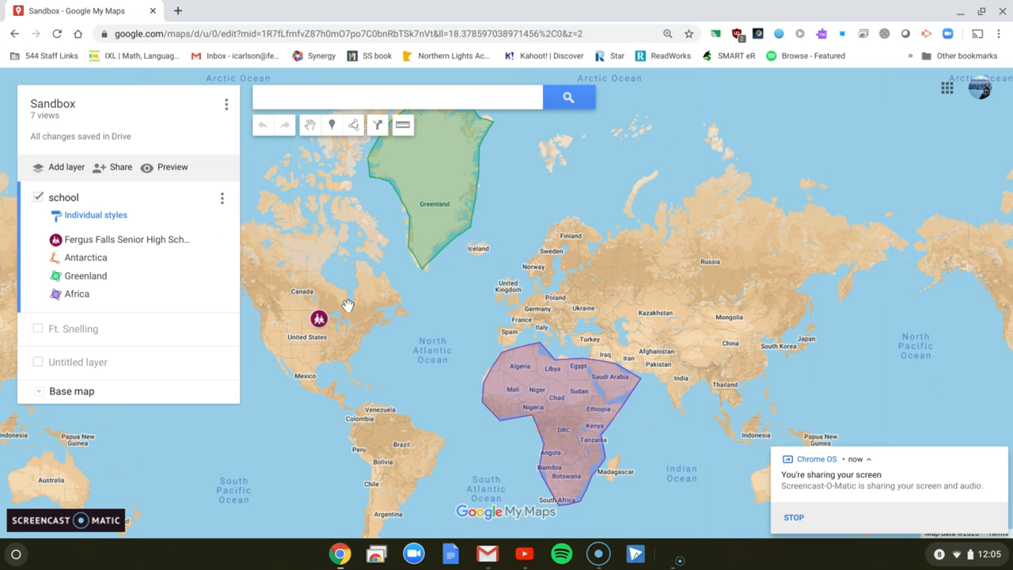
pyautogui.moveTo(497, 459); pyautogui.dragTo(585, 426)
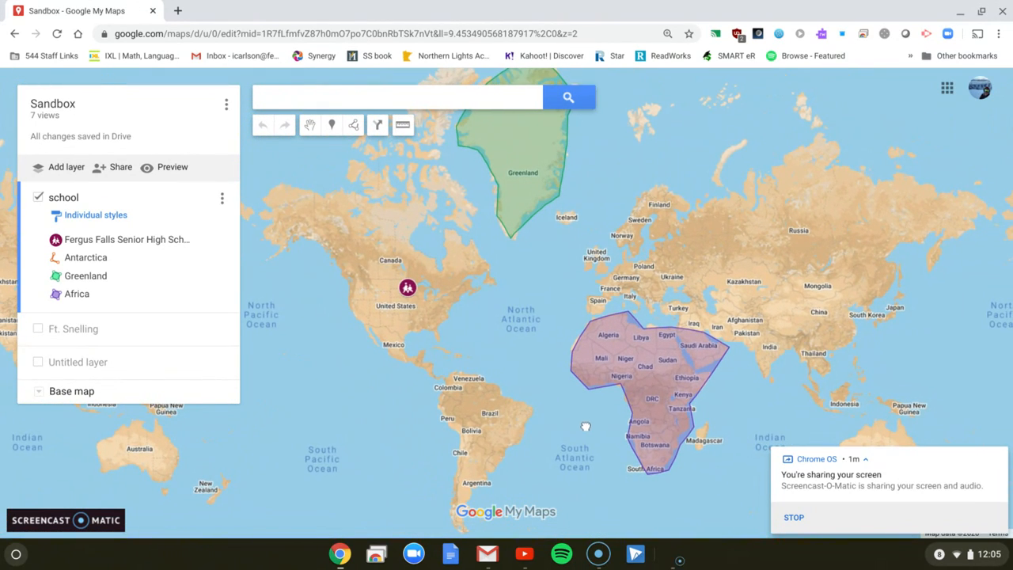
pyautogui.click(999, 460)
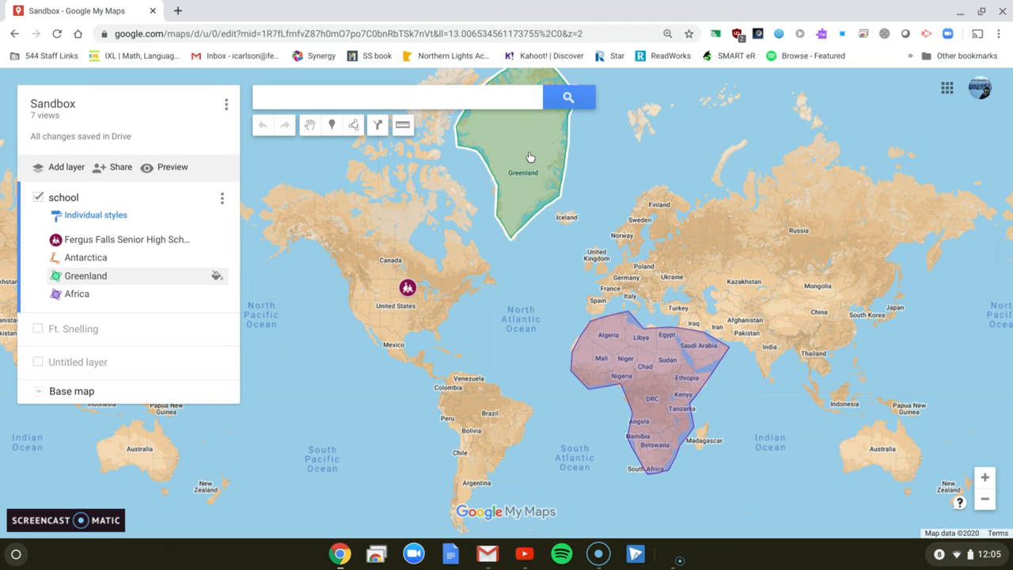
# Step: Move the Greenland shape south into the South Atlantic, just off Brazil's east coast, and deselect it
pyautogui.moveTo(543, 295); pyautogui.dragTo(502, 266)
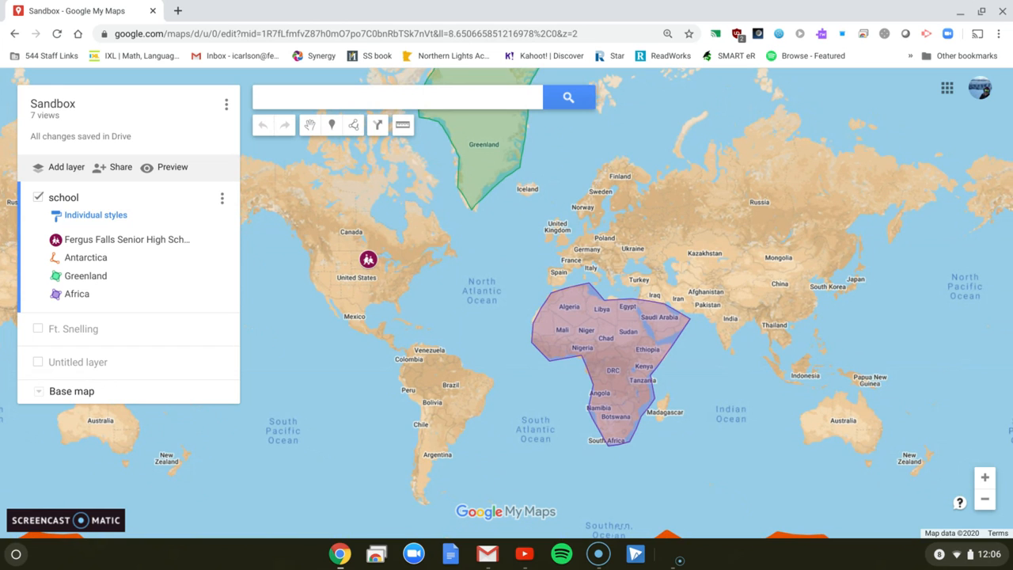
pyautogui.moveTo(502, 265); pyautogui.dragTo(496, 321)
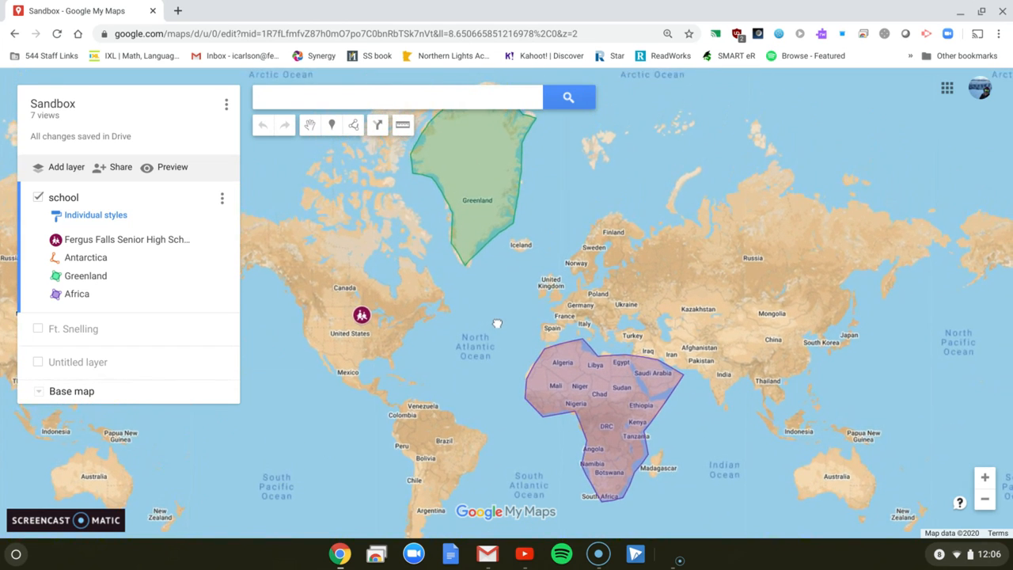
pyautogui.click(479, 149)
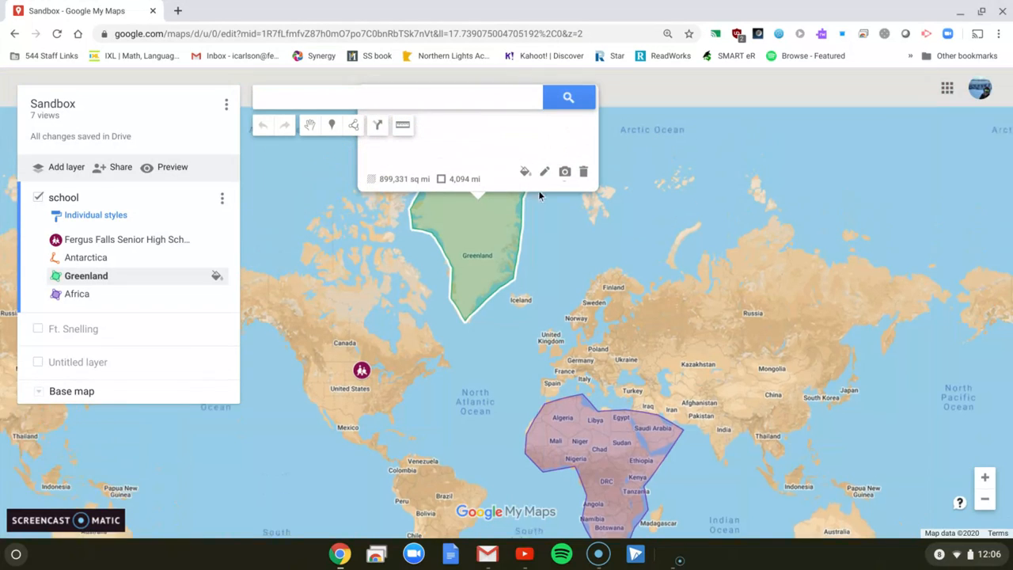
pyautogui.click(592, 119)
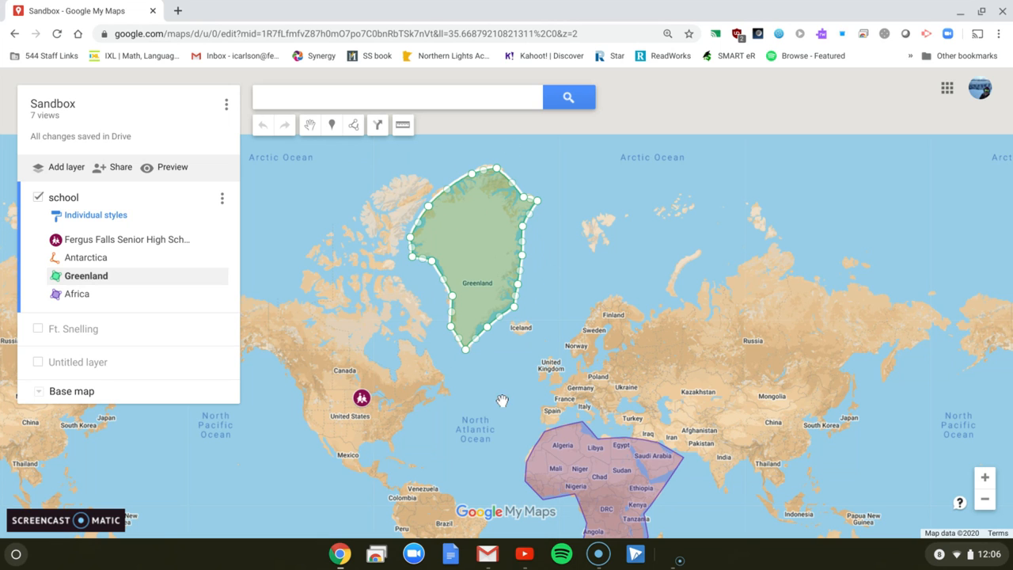
pyautogui.moveTo(489, 403); pyautogui.dragTo(491, 298)
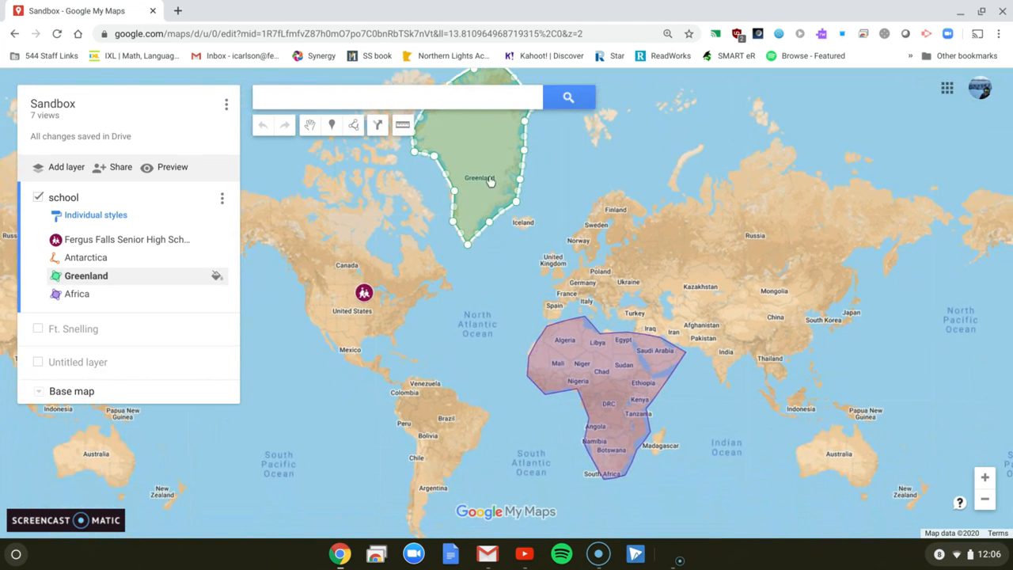
pyautogui.moveTo(485, 152); pyautogui.dragTo(508, 434)
pyautogui.moveTo(700, 507); pyautogui.dragTo(692, 383)
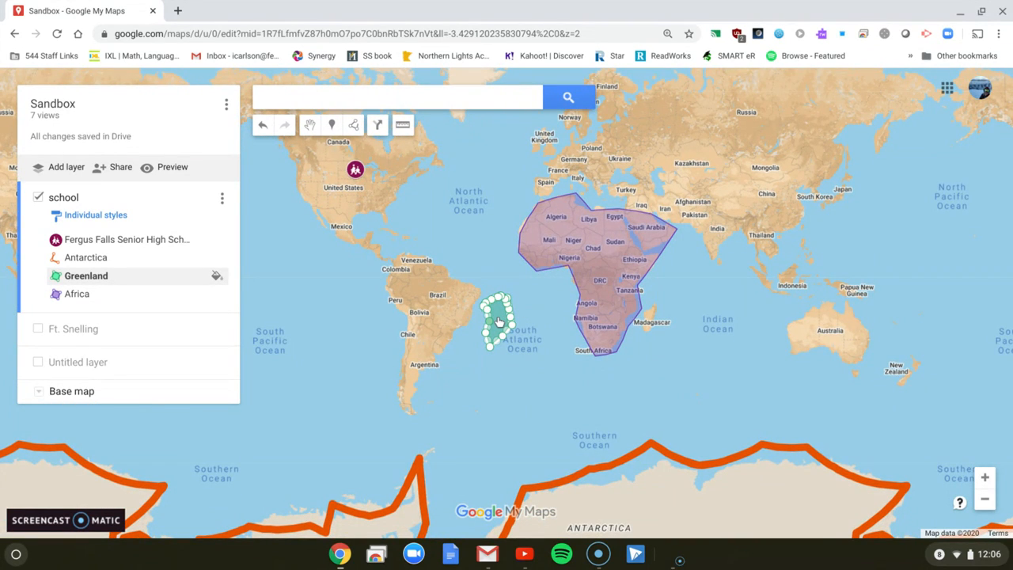
pyautogui.moveTo(497, 346)
pyautogui.mouseDown()
pyautogui.moveTo(494, 437)
pyautogui.moveTo(497, 346)
pyautogui.mouseUp()
pyautogui.click(598, 384)
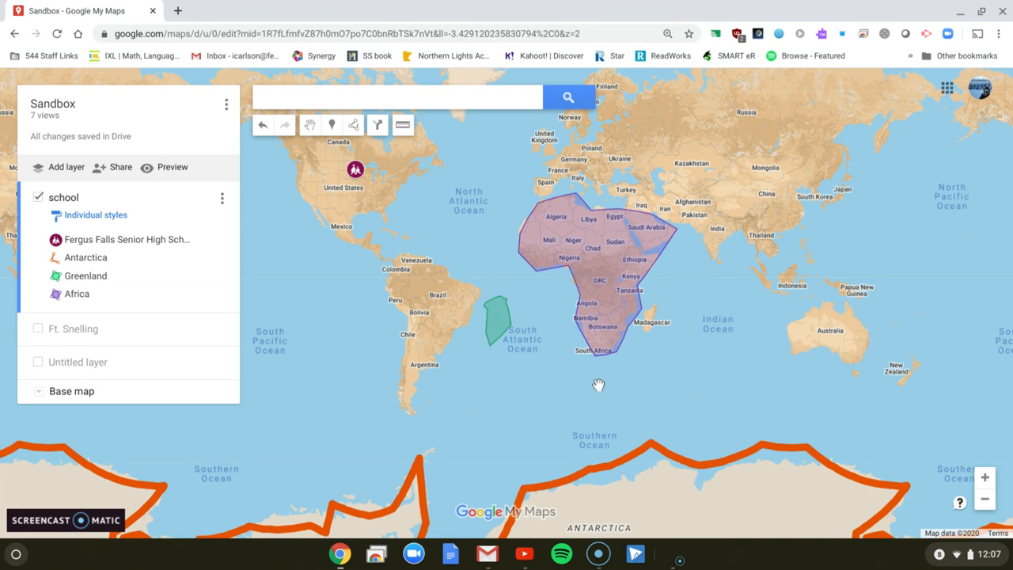
# Step: Move the Greenland shape from the South Atlantic back north over Greenland
pyautogui.moveTo(499, 317); pyautogui.dragTo(492, 345)
pyautogui.click(491, 341)
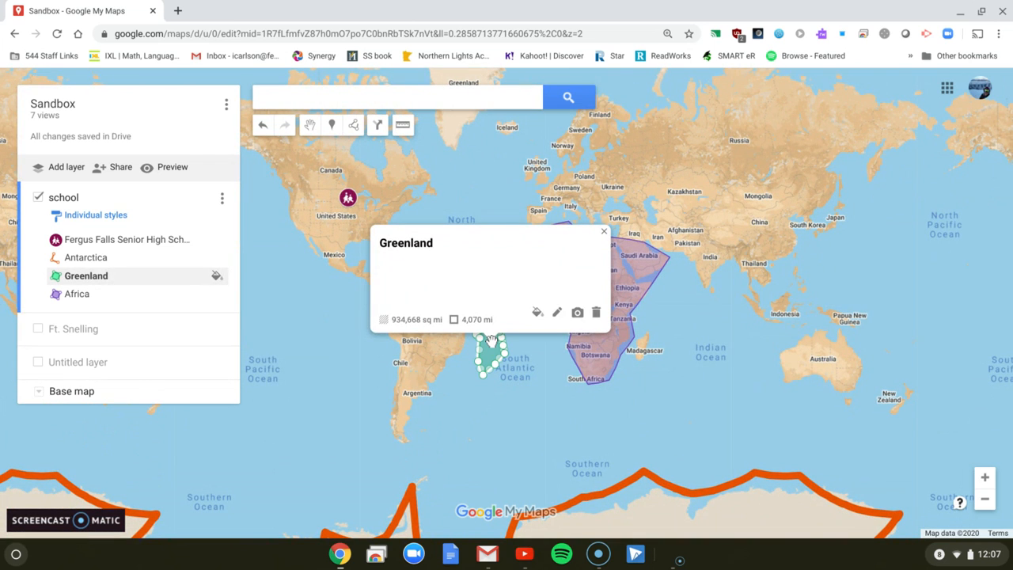
pyautogui.moveTo(485, 362); pyautogui.dragTo(458, 78)
# Step: Move the Antarctica outline north to the equatorial Atlantic between South America and Africa, and deselect it
pyautogui.moveTo(467, 433); pyautogui.dragTo(459, 312)
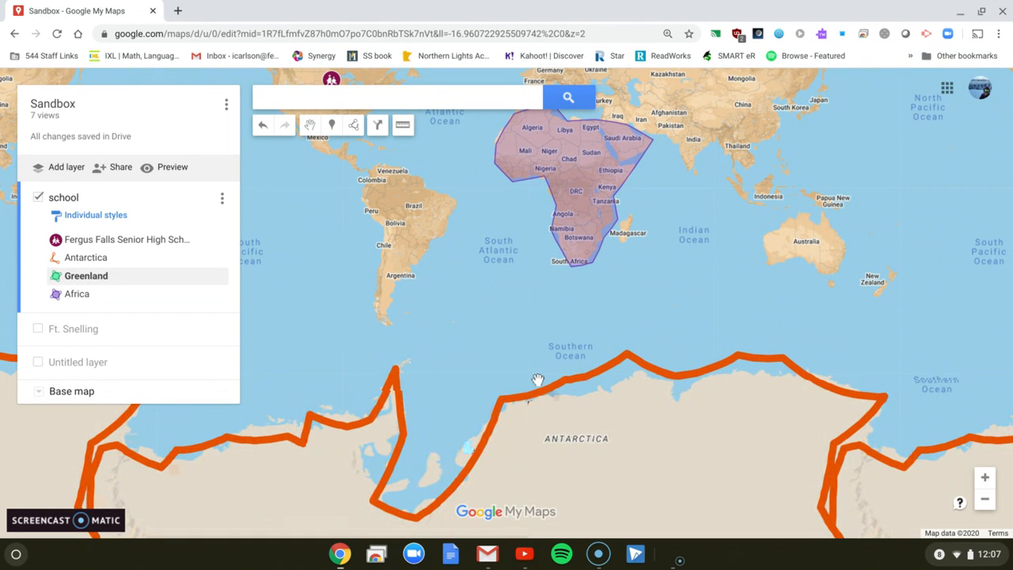
pyautogui.moveTo(526, 441); pyautogui.dragTo(522, 419)
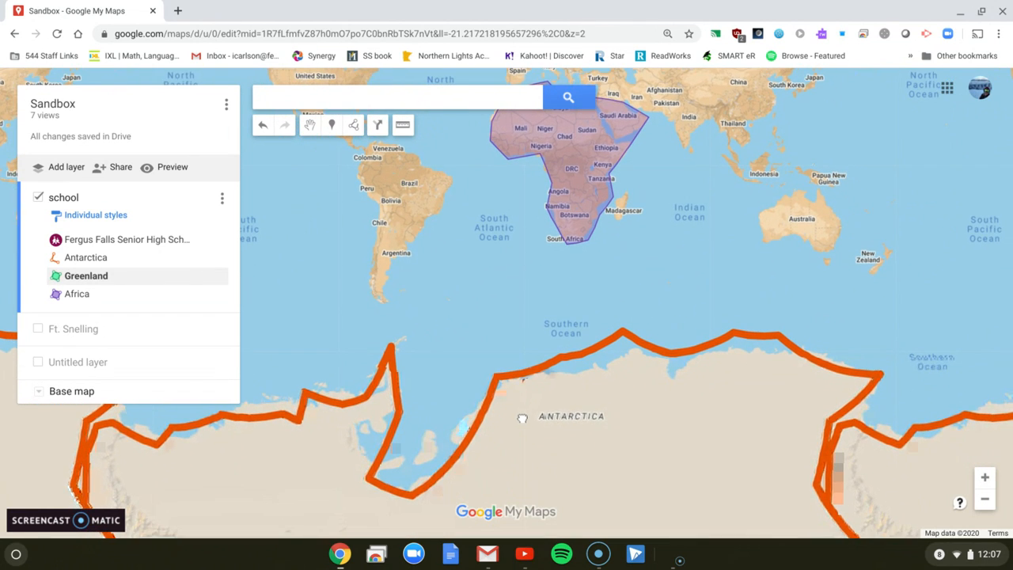
pyautogui.click(540, 369)
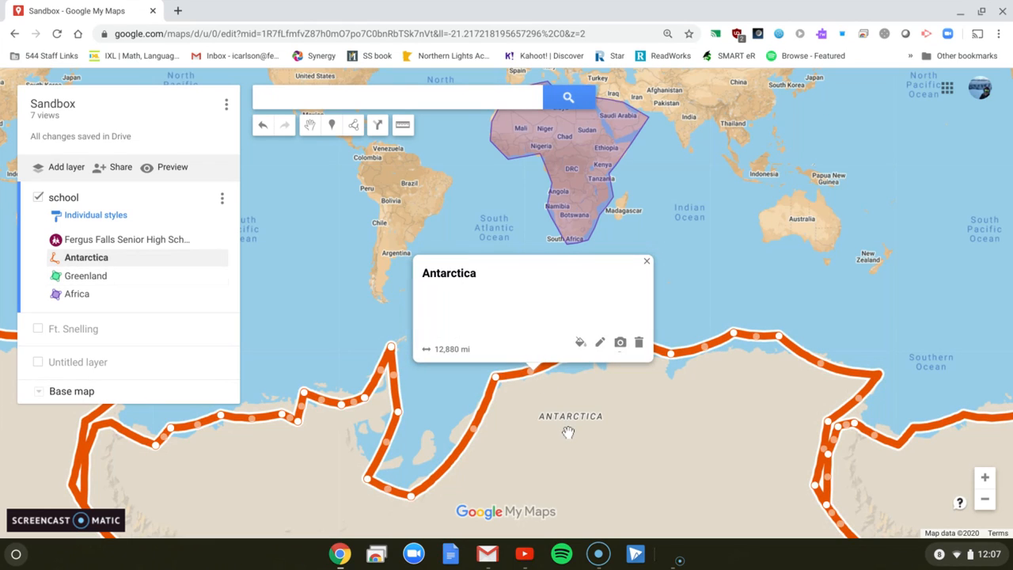
pyautogui.moveTo(568, 433); pyautogui.dragTo(550, 386)
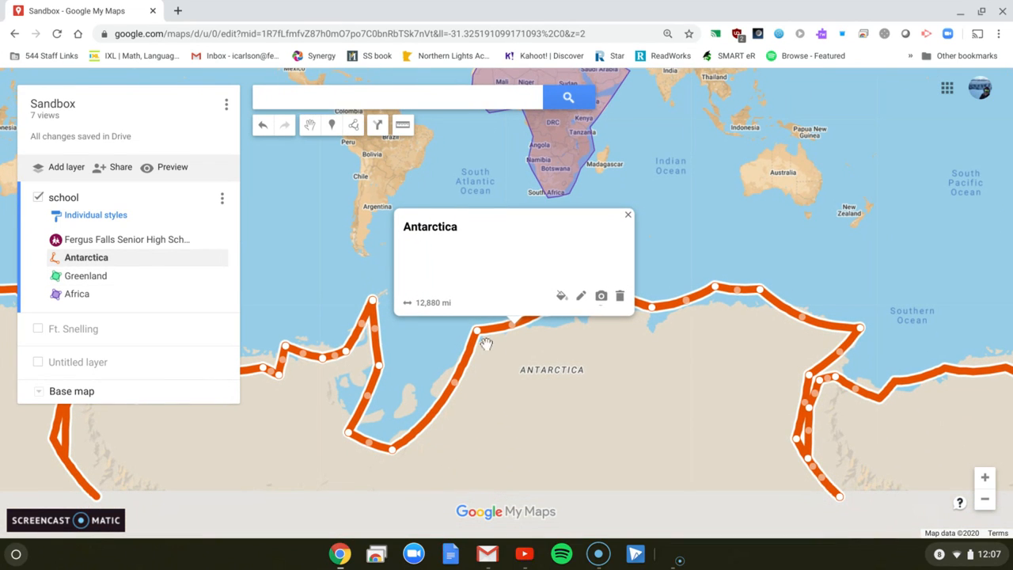
pyautogui.moveTo(467, 363); pyautogui.dragTo(440, 79)
pyautogui.moveTo(306, 229); pyautogui.dragTo(391, 488)
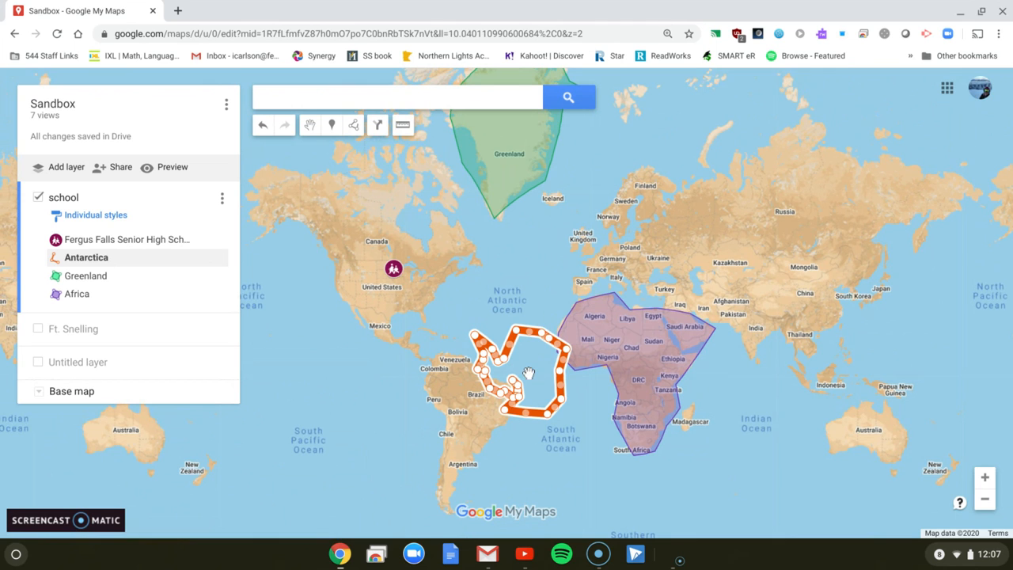
pyautogui.moveTo(531, 363); pyautogui.dragTo(499, 305)
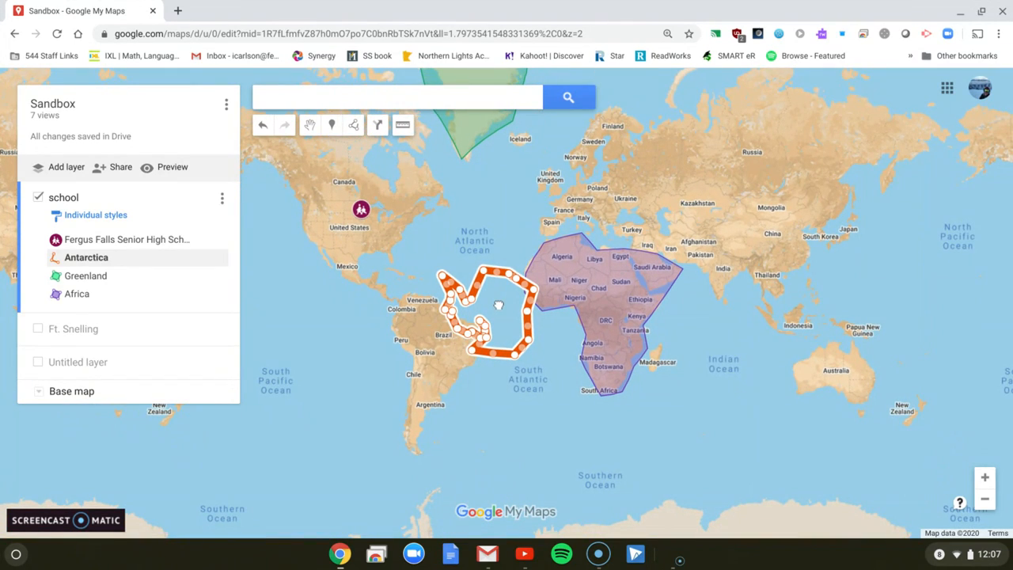
pyautogui.click(505, 197)
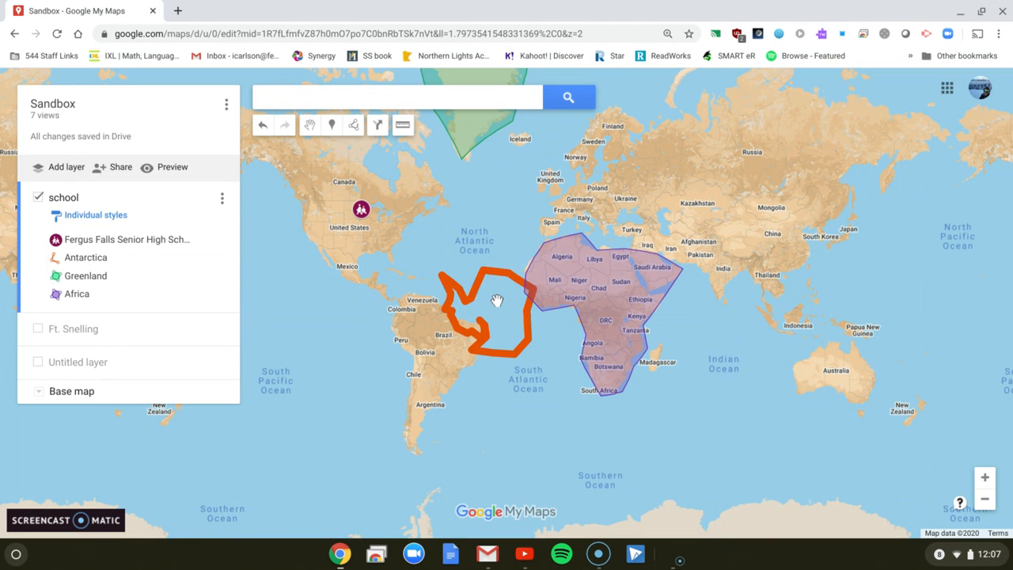
# Step: Compare the moved Antarctica outline with Greenland and Africa, and view the outline's details
pyautogui.moveTo(497, 300); pyautogui.dragTo(462, 442)
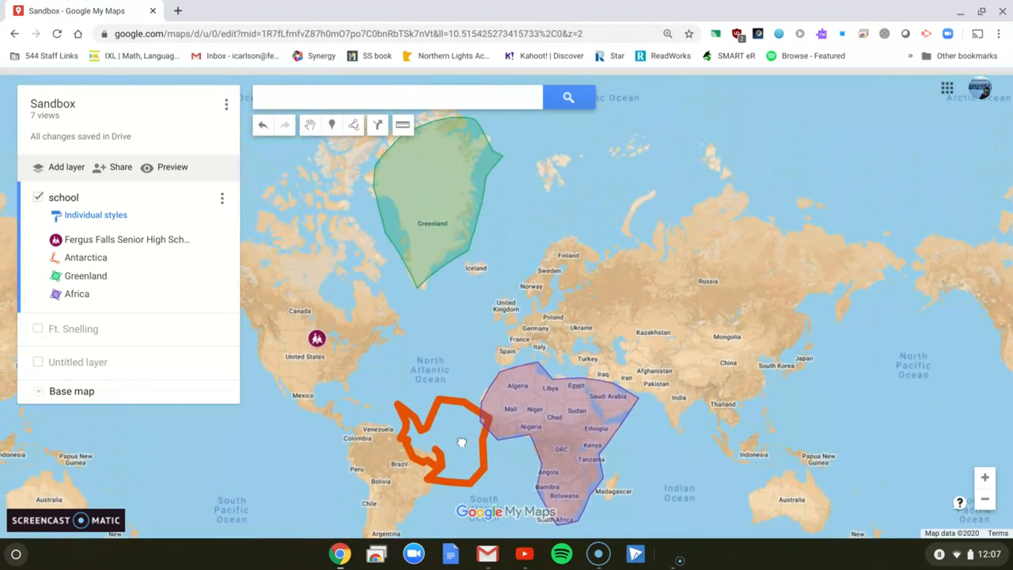
pyautogui.click(449, 404)
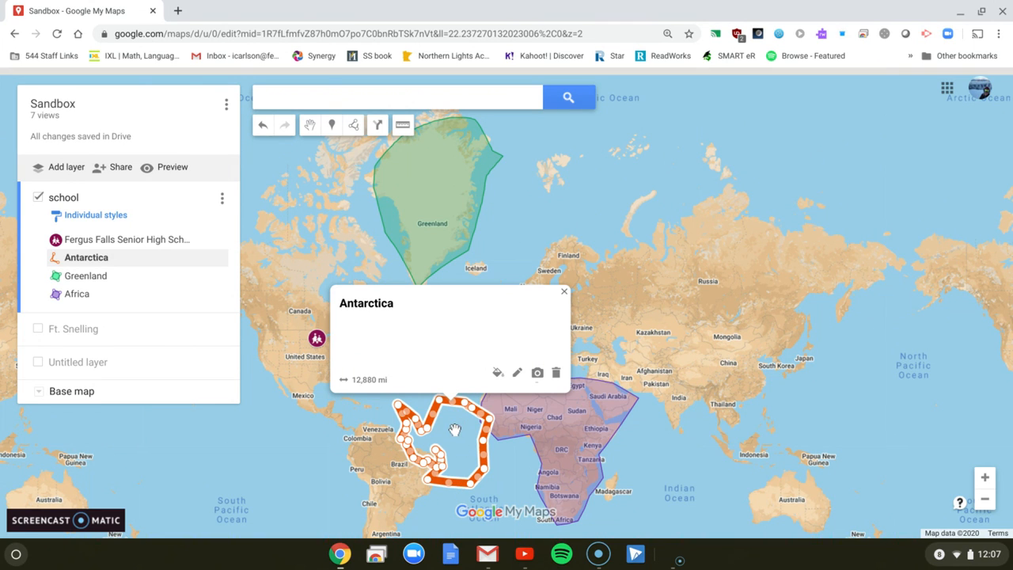
pyautogui.click(323, 430)
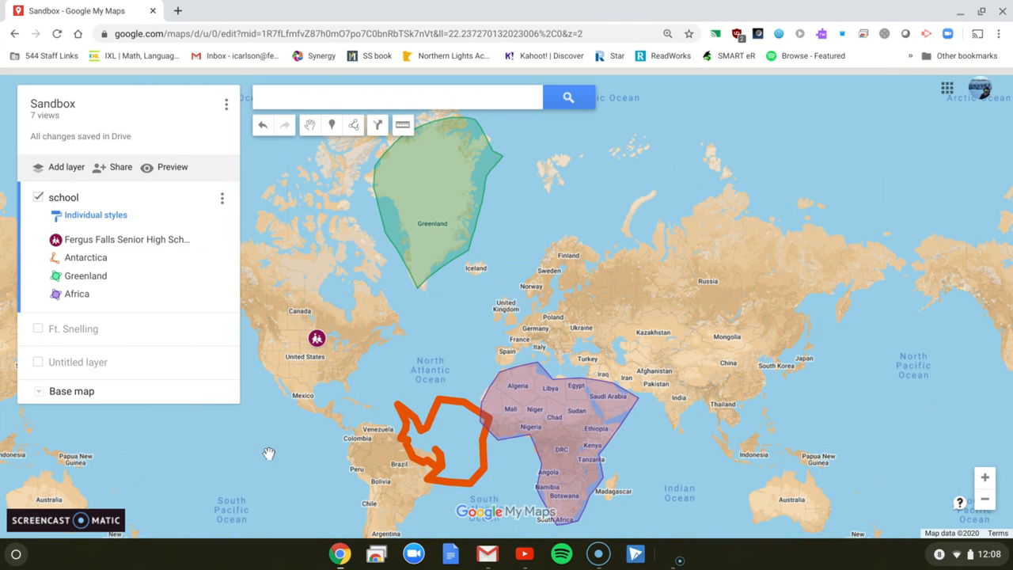
pyautogui.moveTo(341, 497); pyautogui.dragTo(318, 379)
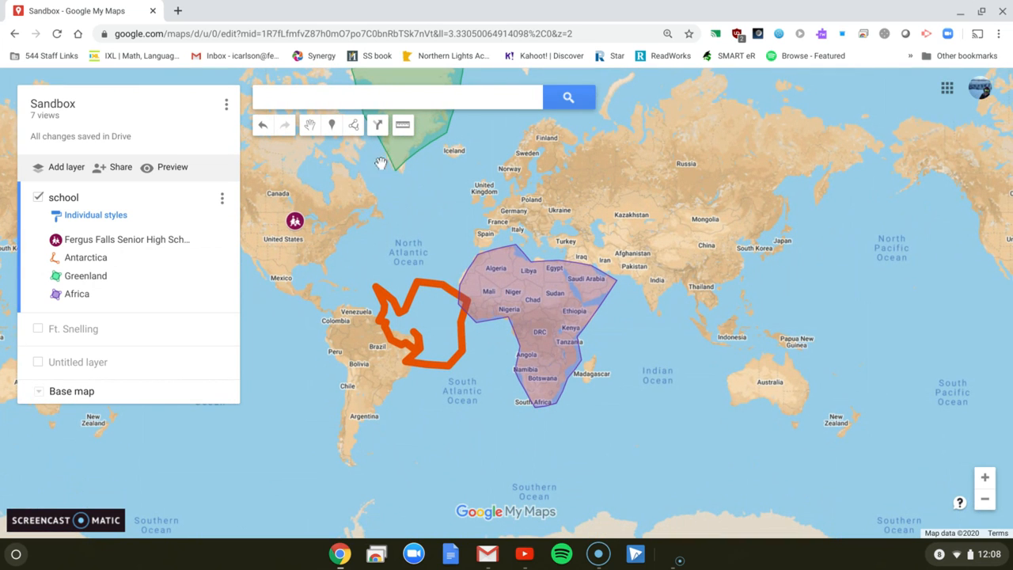
pyautogui.click(354, 127)
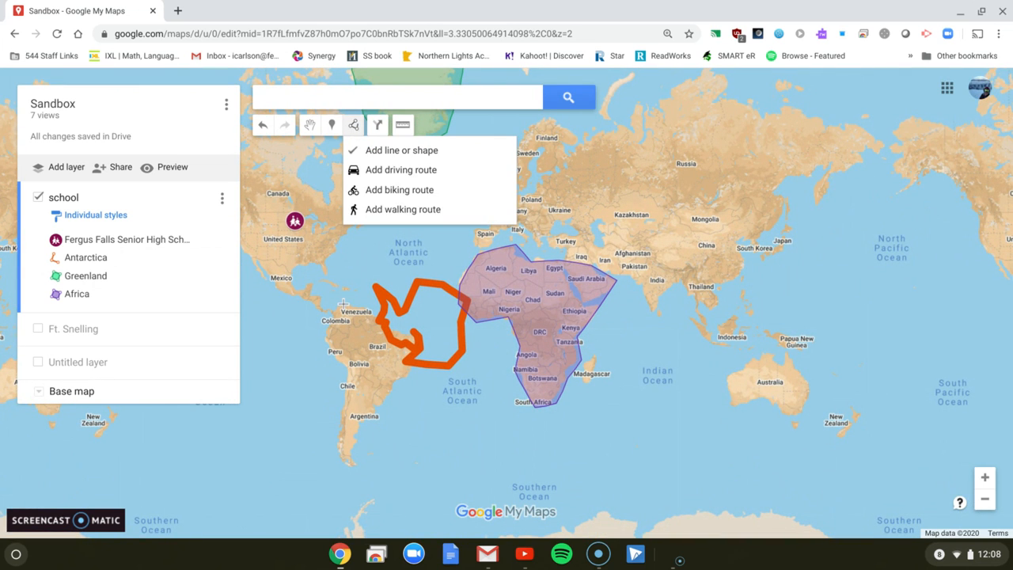
pyautogui.click(344, 303)
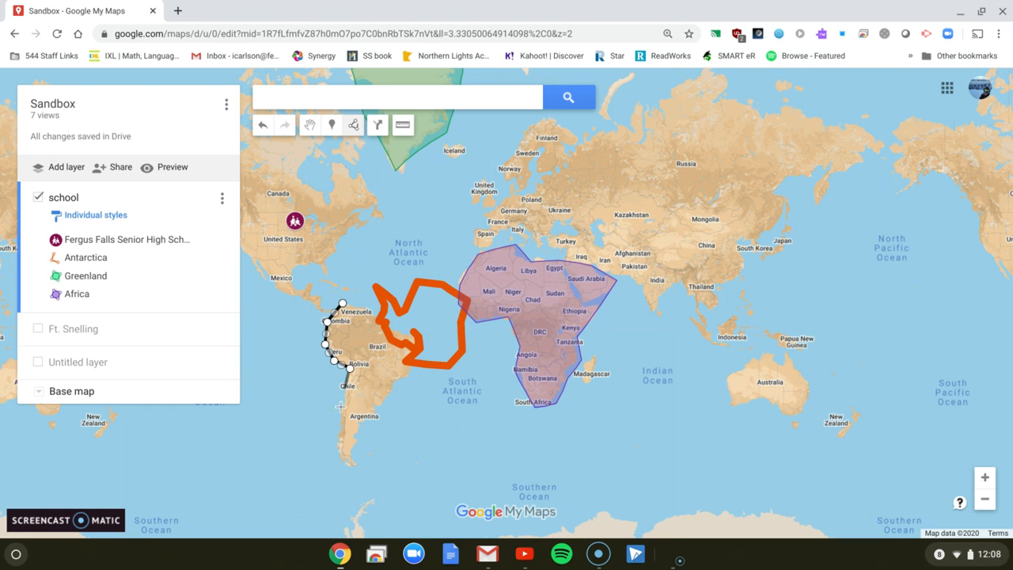
pyautogui.click(334, 434)
pyautogui.click(365, 417)
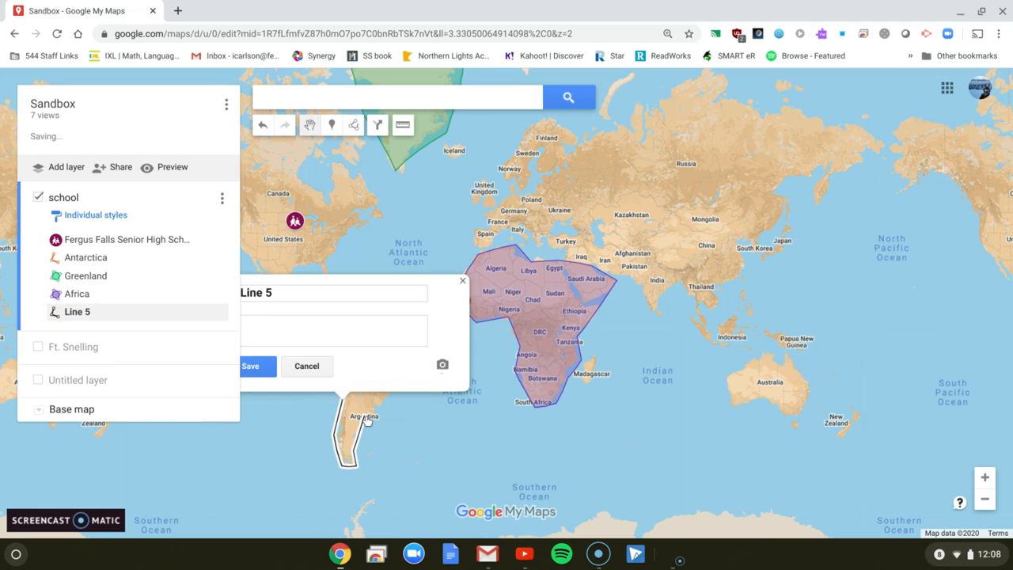
pyautogui.click(311, 377)
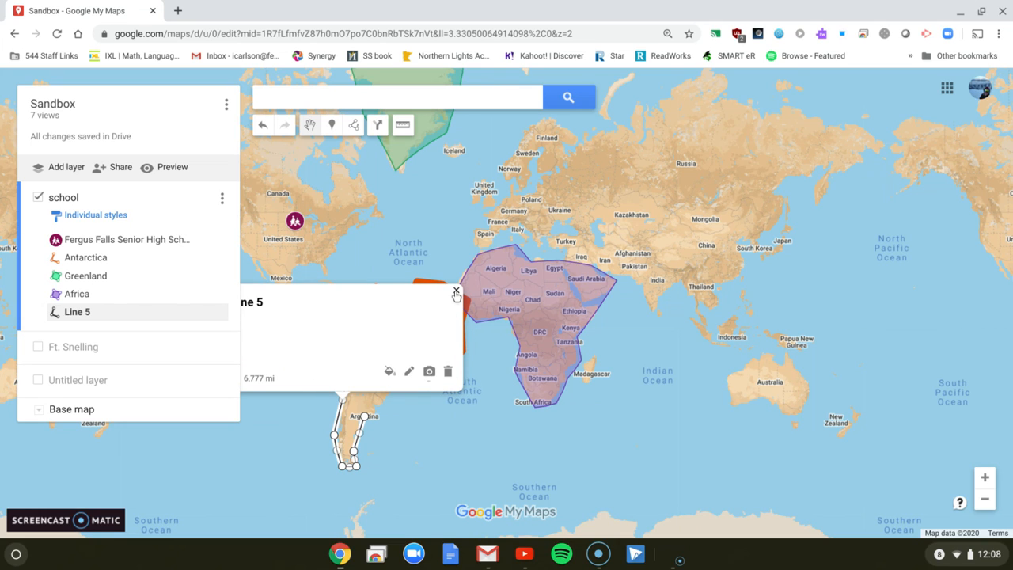
pyautogui.click(448, 372)
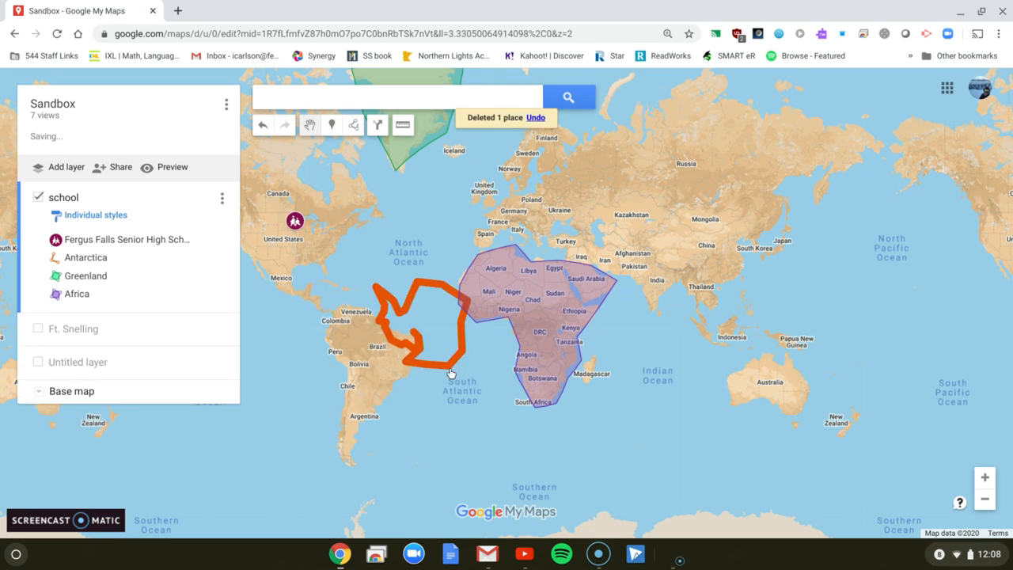
# Step: Draw a closed polygon around South America, tracing the west coast, the southern tip and the east coast back to Colombia
pyautogui.click(354, 125)
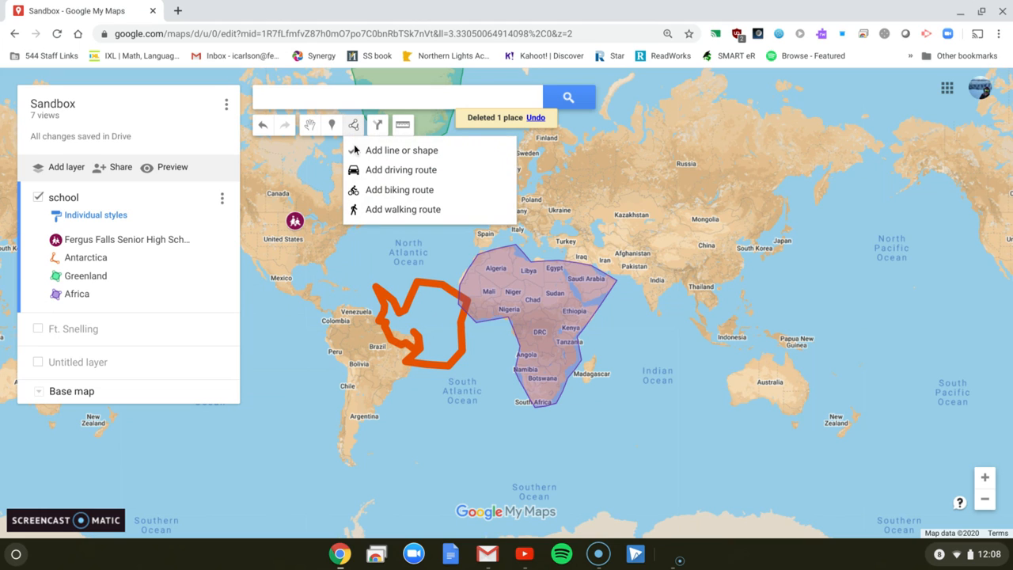
pyautogui.click(340, 306)
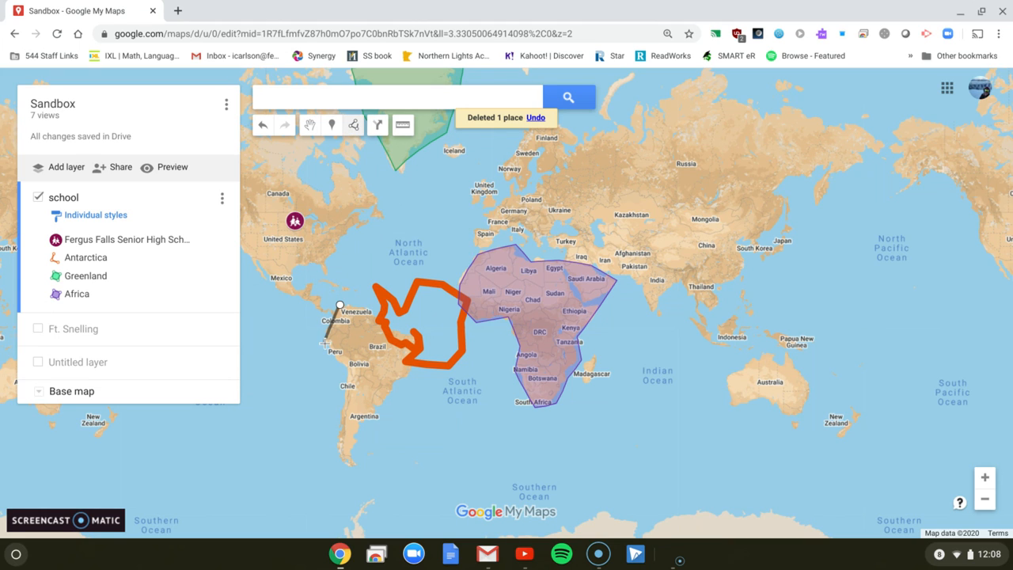
pyautogui.click(346, 370)
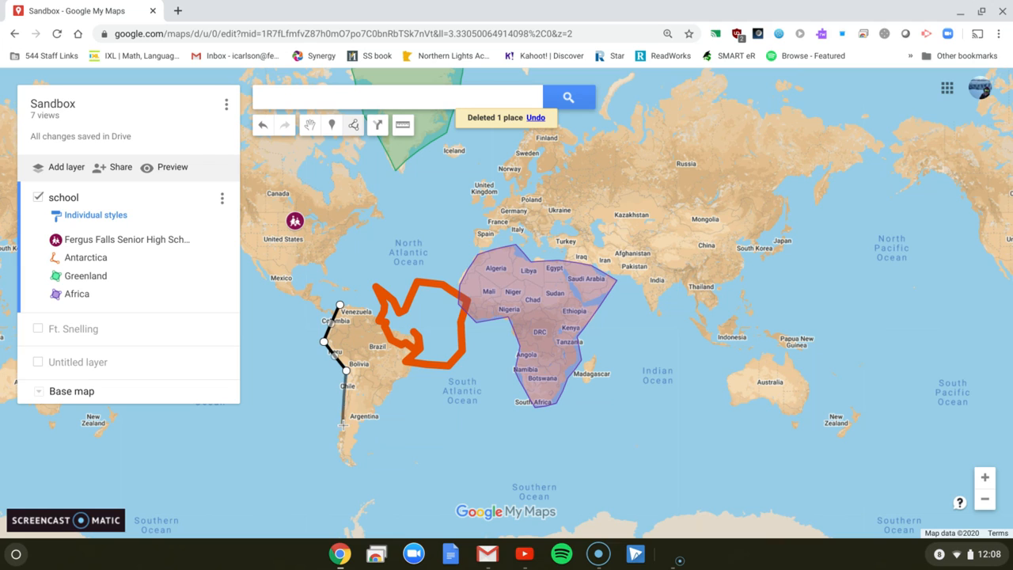
pyautogui.click(337, 446)
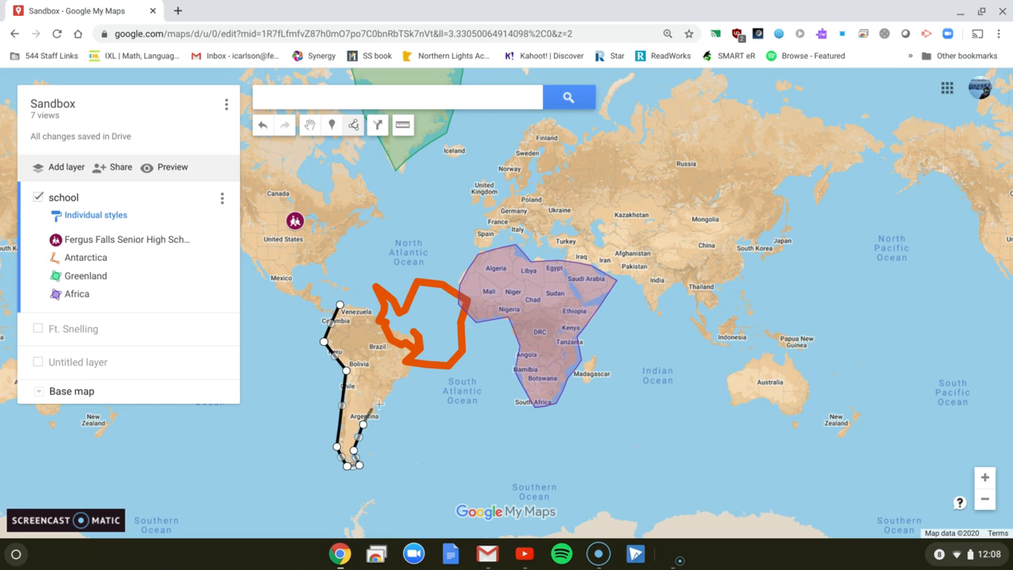
pyautogui.click(404, 381)
pyautogui.click(419, 338)
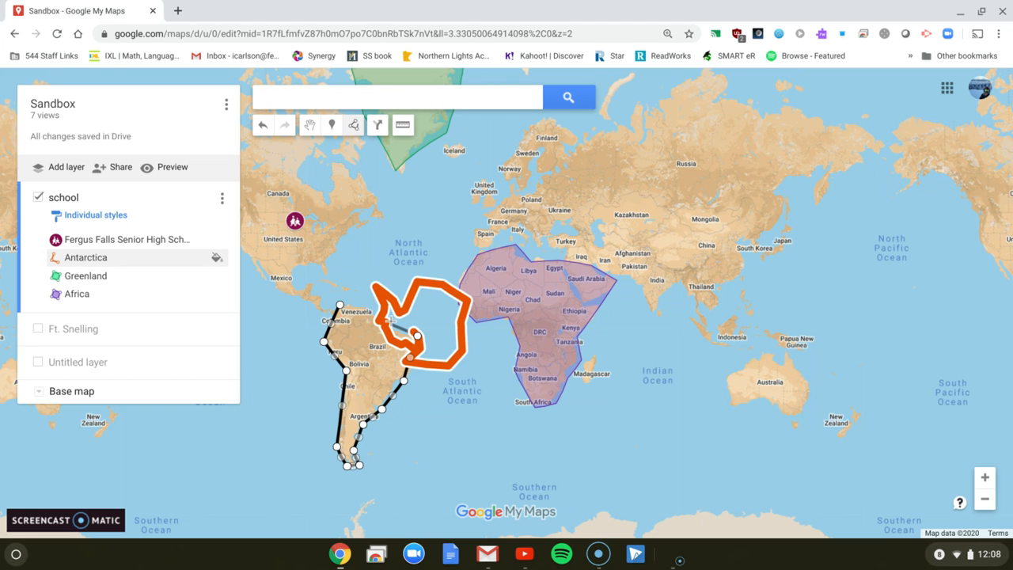
pyautogui.click(387, 321)
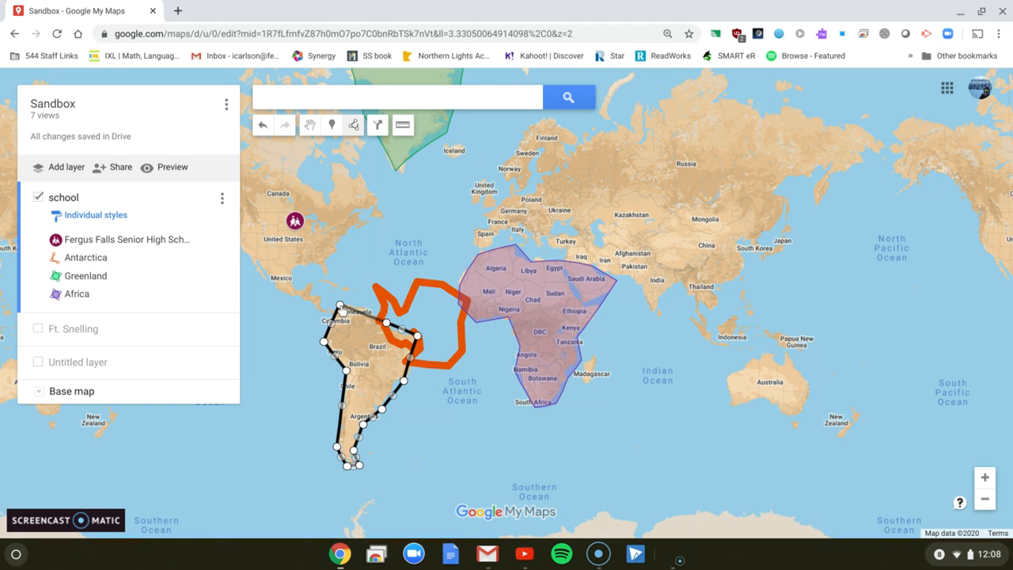
pyautogui.click(341, 306)
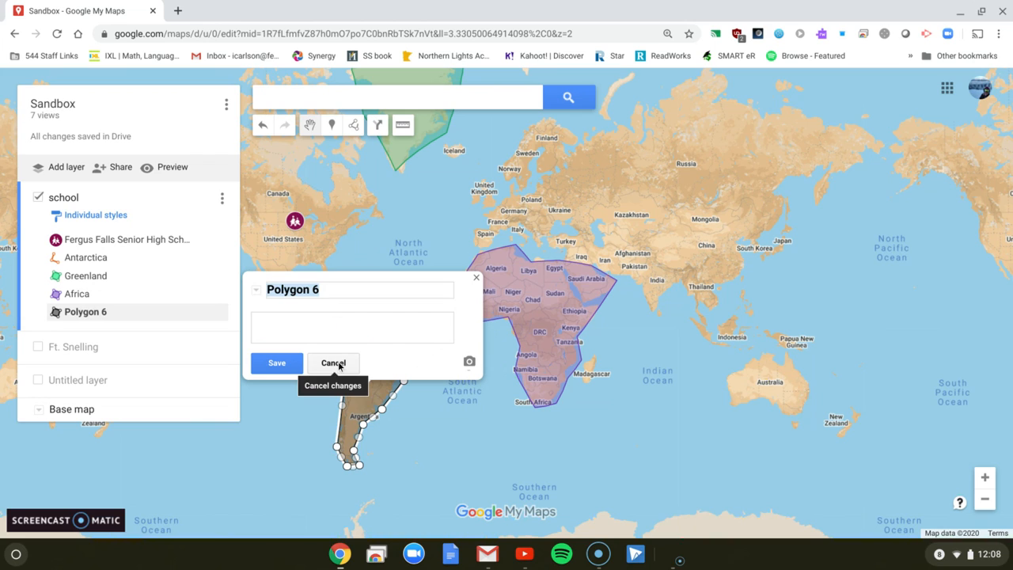
# Step: Name the new polygon South America, save it and close its details
pyautogui.write('South America')
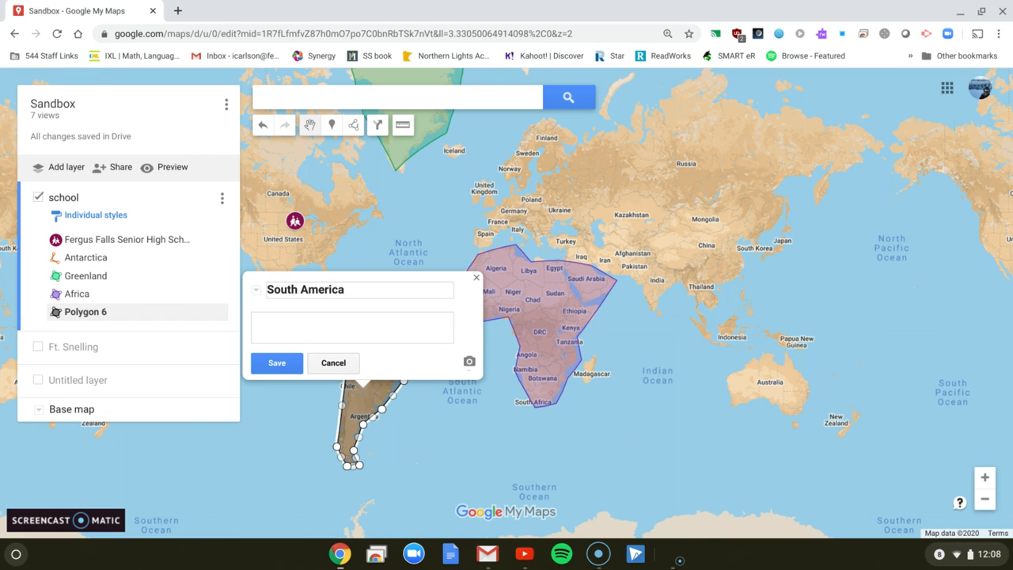
pyautogui.click(279, 369)
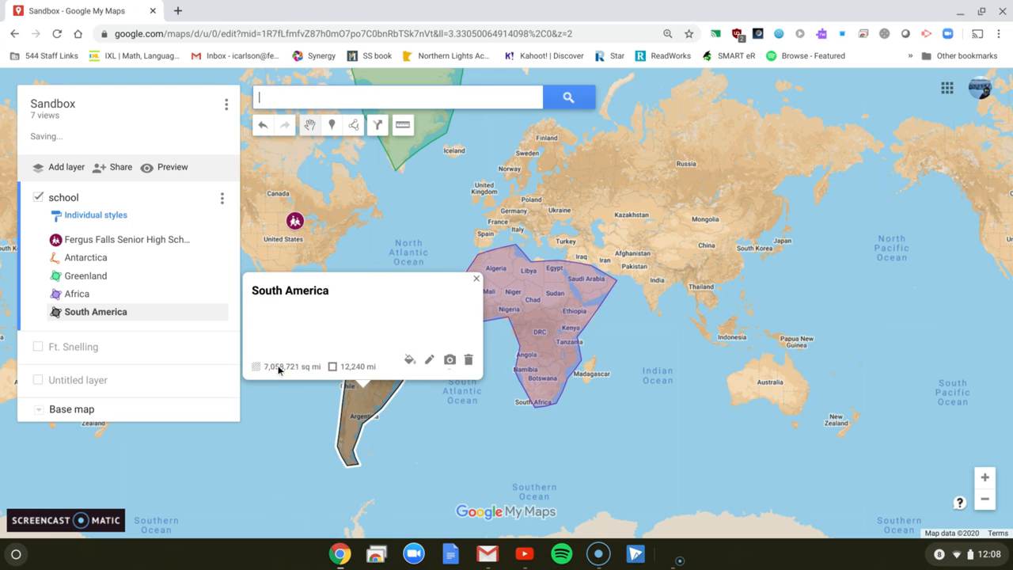
pyautogui.click(442, 447)
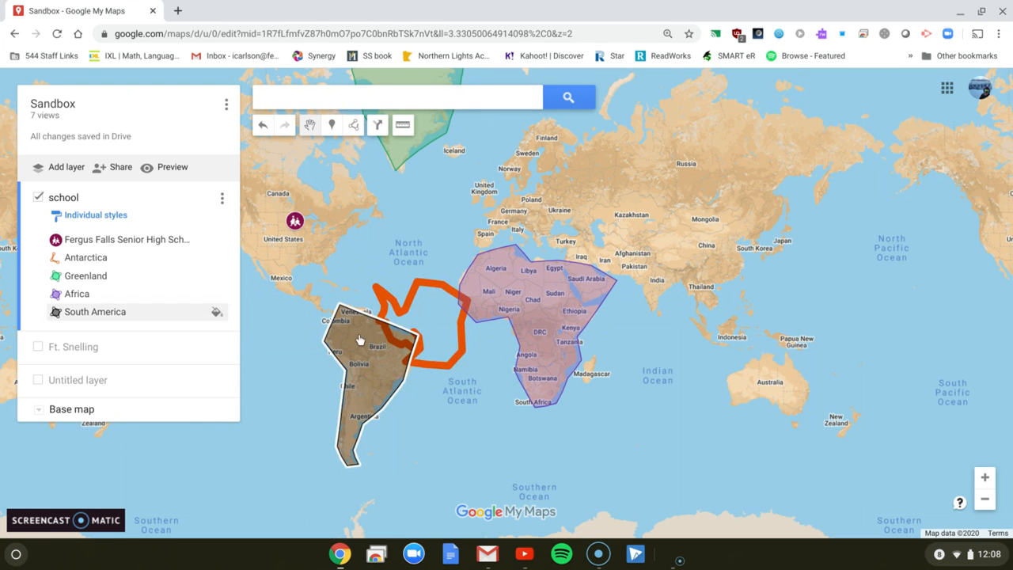
# Step: Select the South America shape and nudge it slightly north over the continent
pyautogui.moveTo(360, 350); pyautogui.dragTo(434, 429)
pyautogui.click(443, 443)
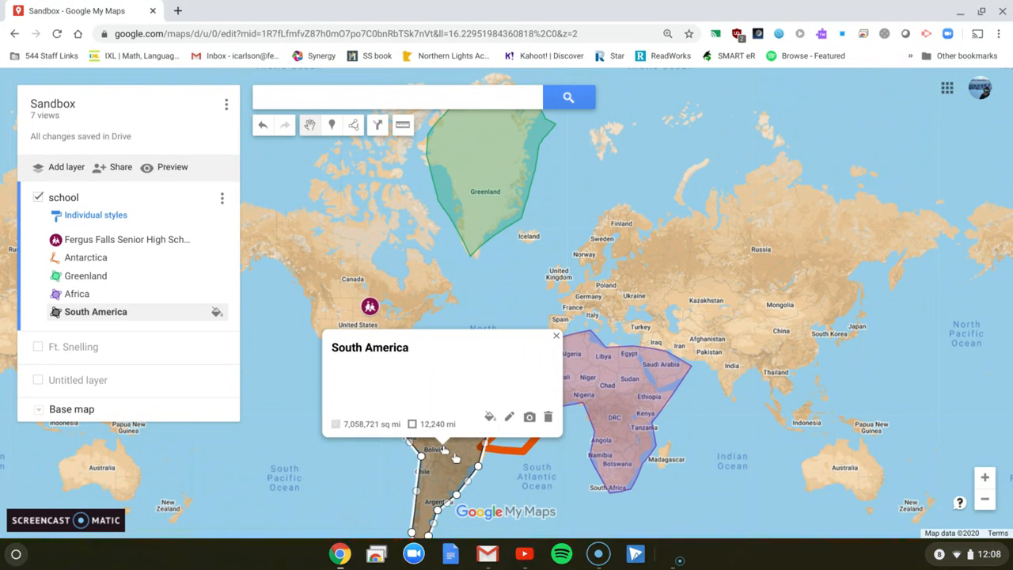
pyautogui.moveTo(444, 462)
pyautogui.mouseDown()
pyautogui.moveTo(447, 396)
pyautogui.moveTo(422, 322)
pyautogui.moveTo(370, 271)
pyautogui.moveTo(371, 305)
pyautogui.moveTo(414, 368)
pyautogui.moveTo(388, 339)
pyautogui.moveTo(365, 265)
pyautogui.moveTo(388, 302)
pyautogui.moveTo(435, 333)
pyautogui.moveTo(447, 458)
pyautogui.moveTo(440, 451)
pyautogui.mouseUp()
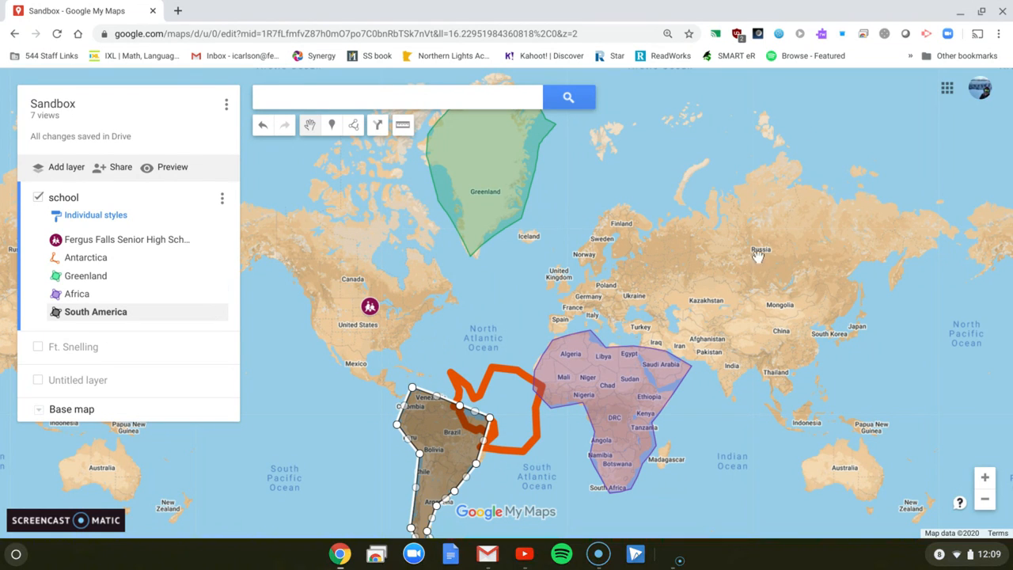
# Step: Select the Africa shape, shift it slightly north over the Mediterranean and move it back over the African continent
pyautogui.moveTo(623, 402); pyautogui.dragTo(549, 274)
pyautogui.doubleClick(549, 273)
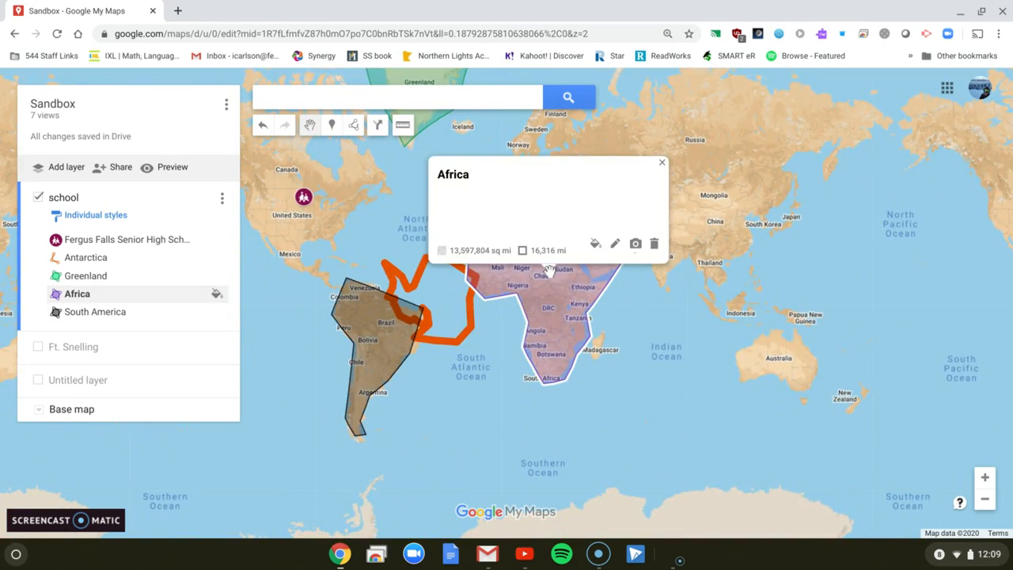
pyautogui.moveTo(560, 347); pyautogui.dragTo(564, 318)
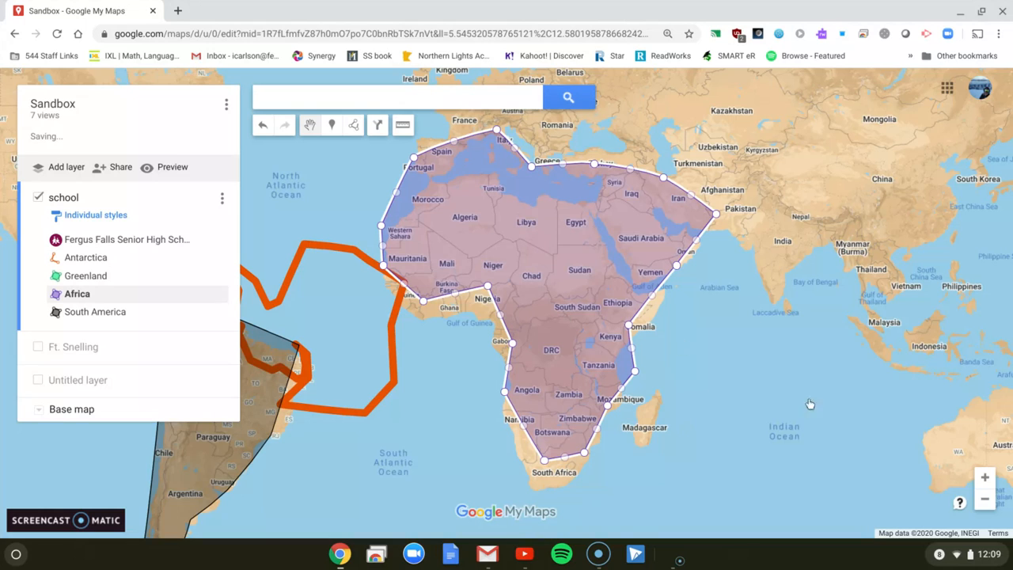
pyautogui.click(985, 499)
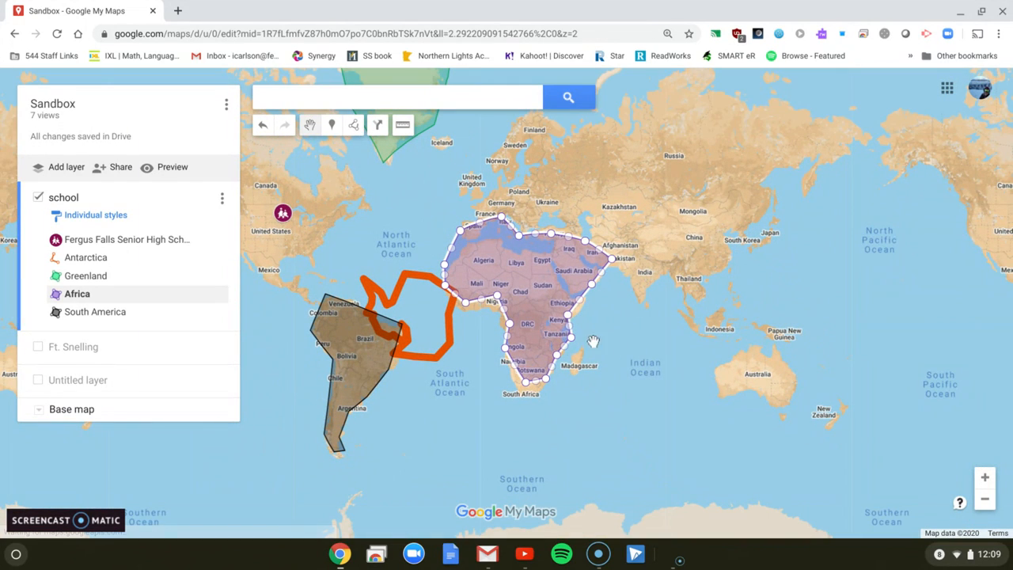
pyautogui.moveTo(546, 311)
pyautogui.mouseDown()
pyautogui.moveTo(574, 221)
pyautogui.moveTo(597, 183)
pyautogui.moveTo(659, 189)
pyautogui.moveTo(734, 175)
pyautogui.moveTo(536, 261)
pyautogui.moveTo(545, 324)
pyautogui.moveTo(534, 332)
pyautogui.moveTo(543, 323)
pyautogui.mouseUp()
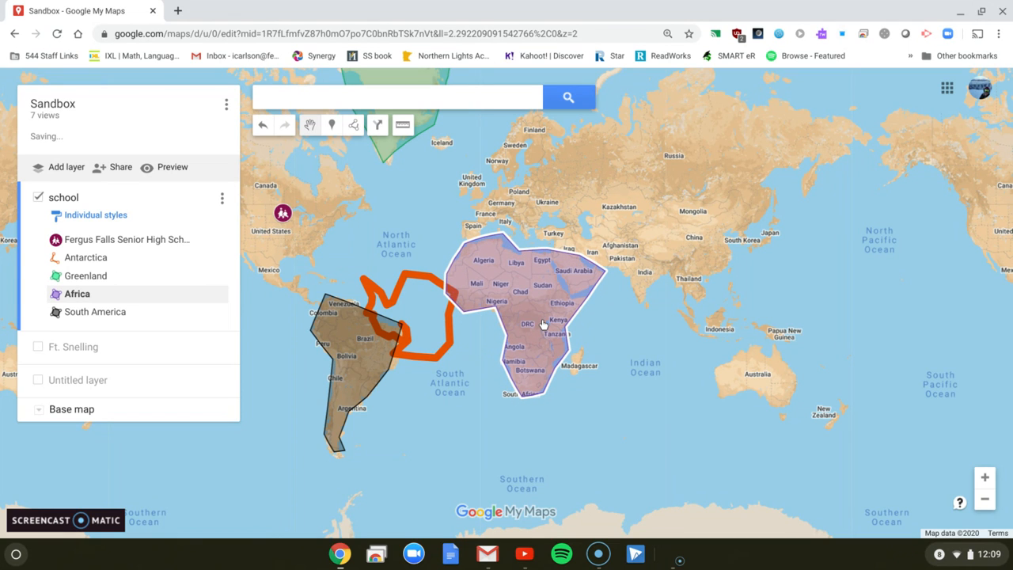
pyautogui.moveTo(434, 454); pyautogui.dragTo(461, 533)
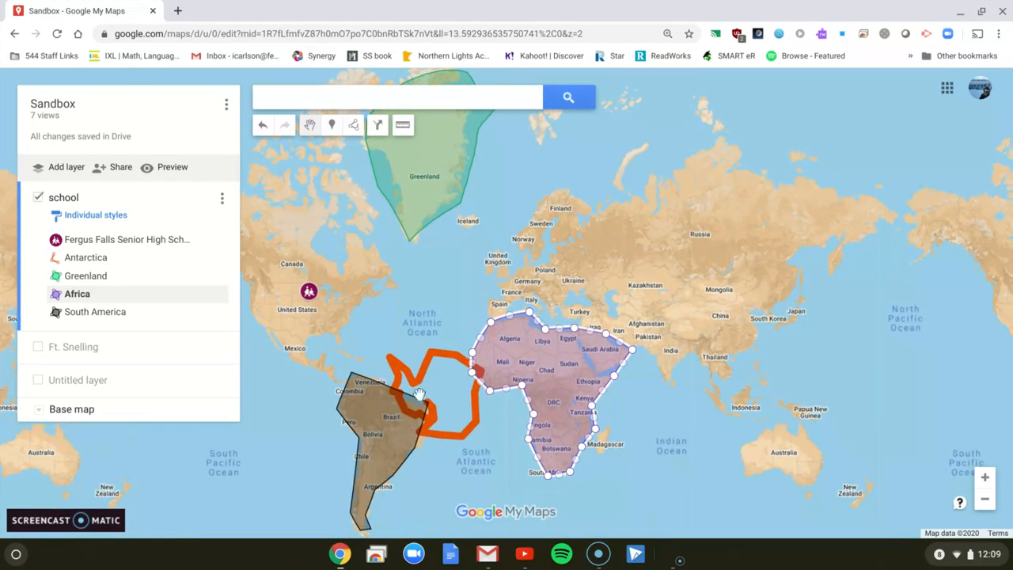
pyautogui.moveTo(444, 339); pyautogui.dragTo(415, 303)
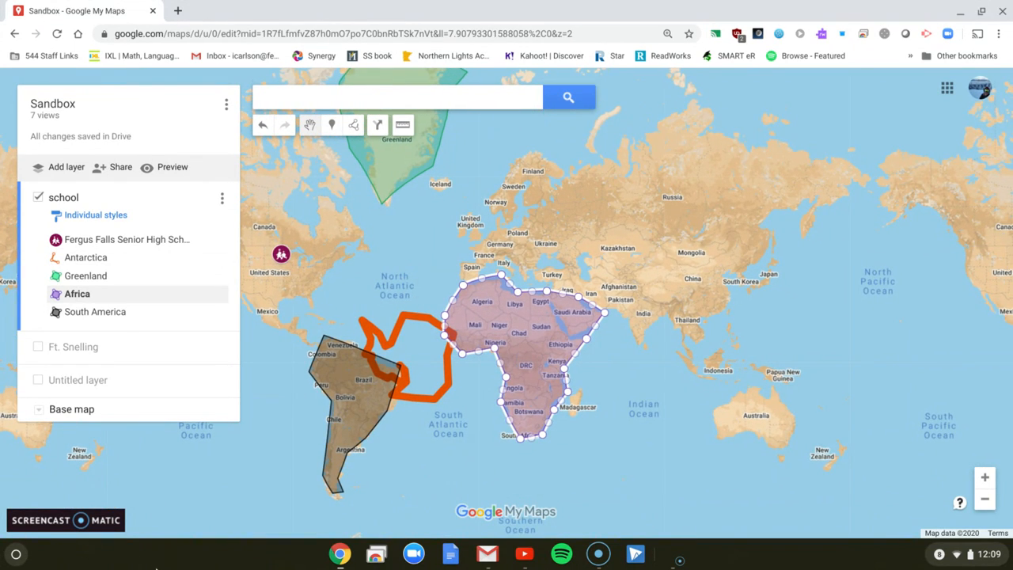